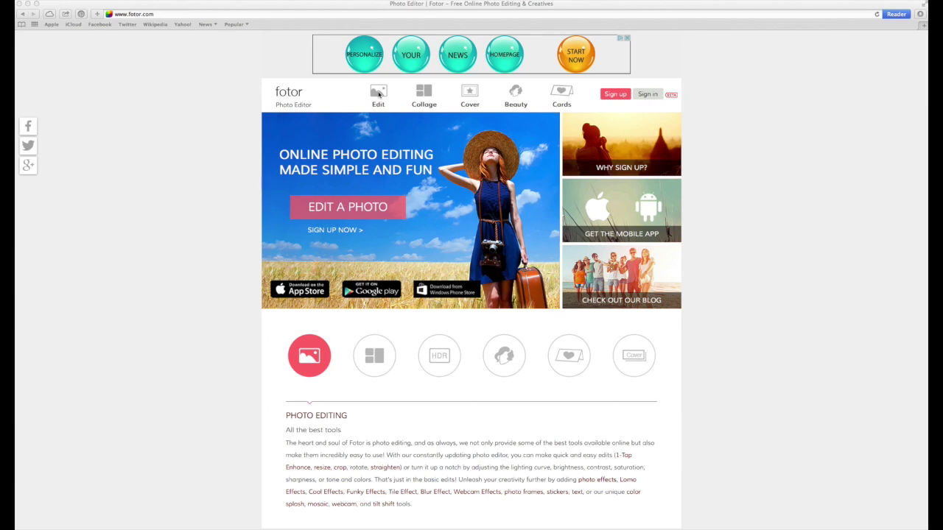
# Open the beach shoreline photo from the iPhoto library for editing.
pyautogui.click(378, 95)
pyautogui.click(379, 94)
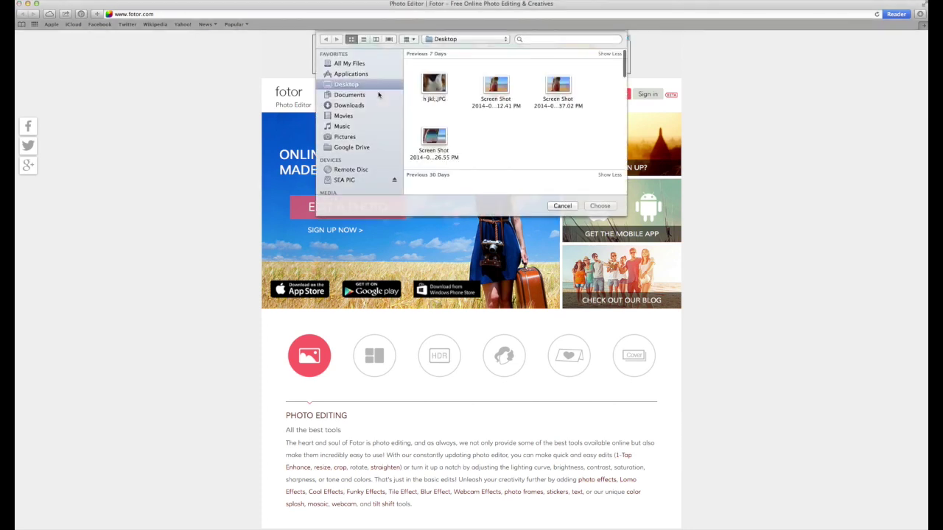
pyautogui.scroll(-2, 353, 146)
pyautogui.click(344, 178)
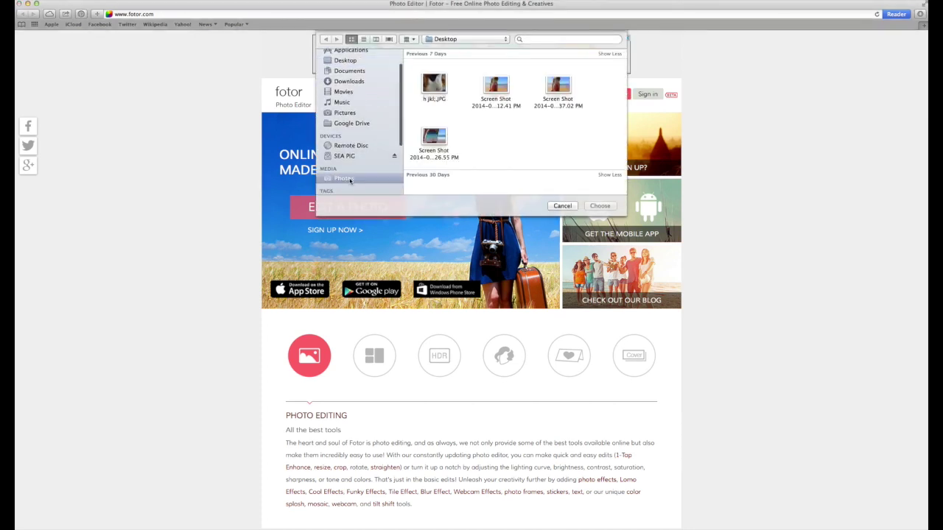
pyautogui.scroll(-5, 516, 147)
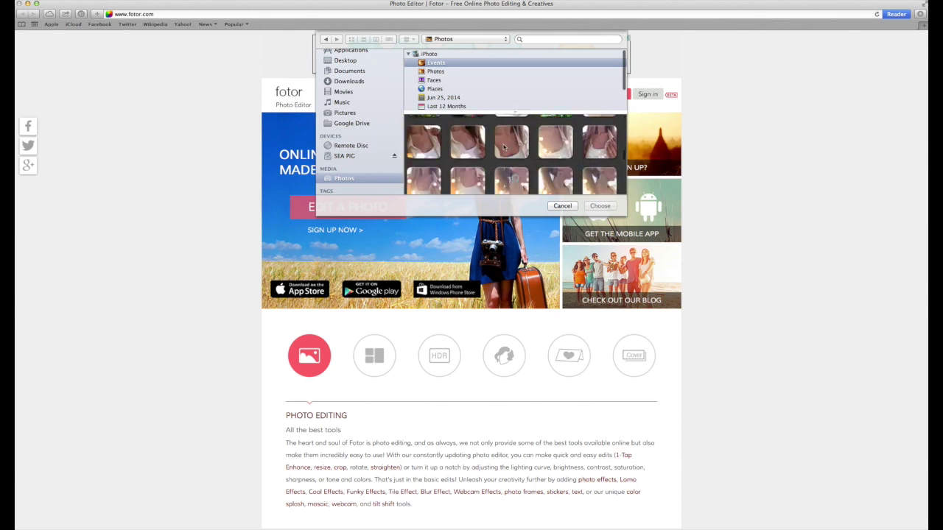
pyautogui.click(555, 177)
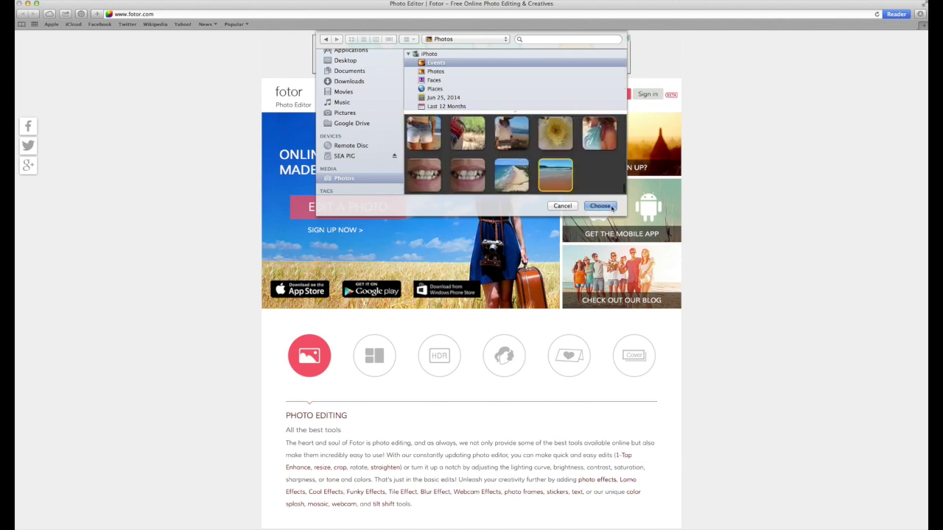
pyautogui.click(599, 206)
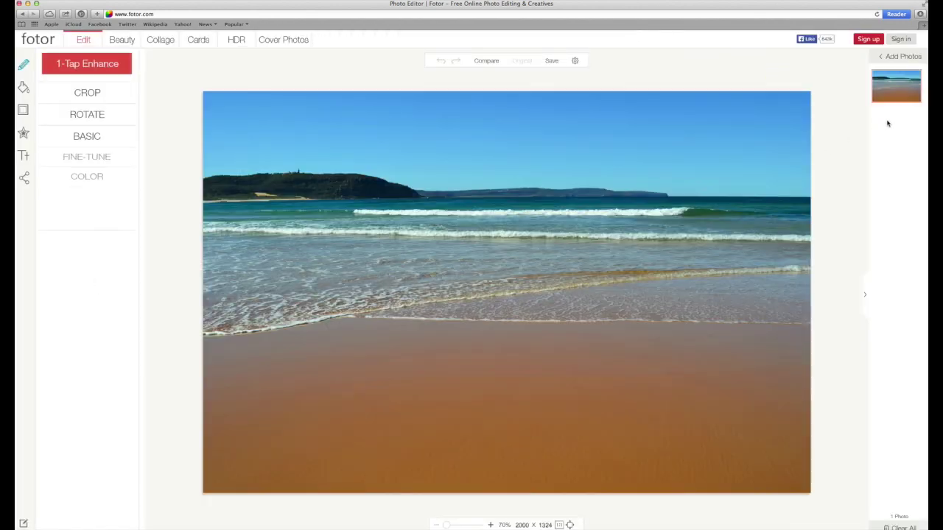
pyautogui.moveTo(903, 57)
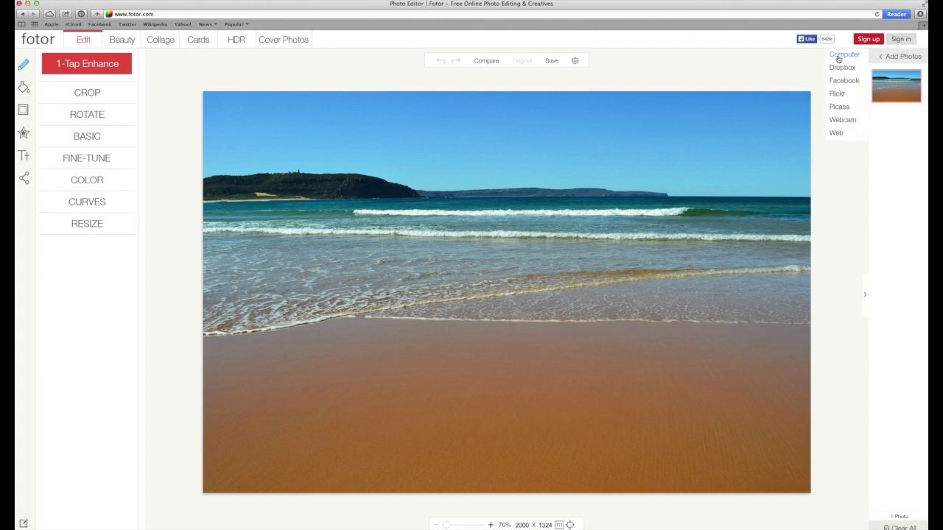
# Apply the Nostalgic vintage effect to the beach photo at an intensity of 51.
pyautogui.click(23, 89)
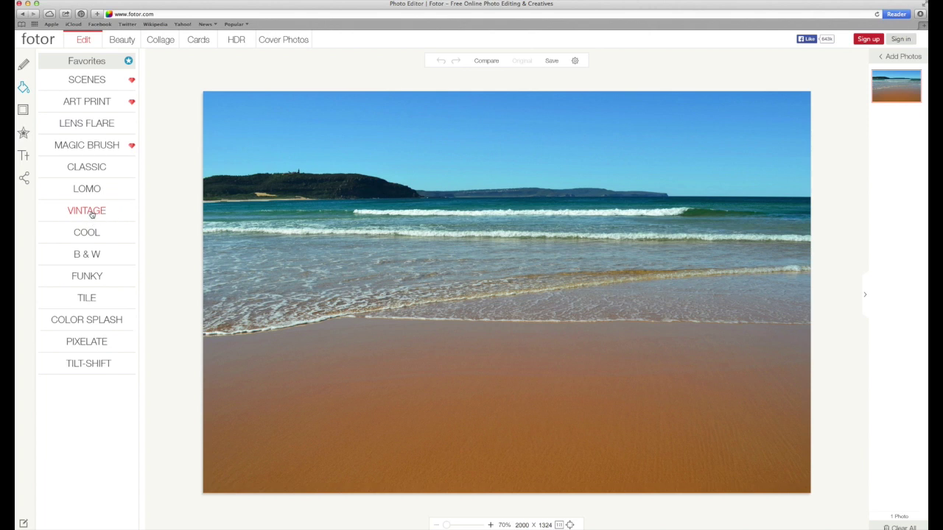
pyautogui.click(84, 211)
pyautogui.scroll(-3, 91, 212)
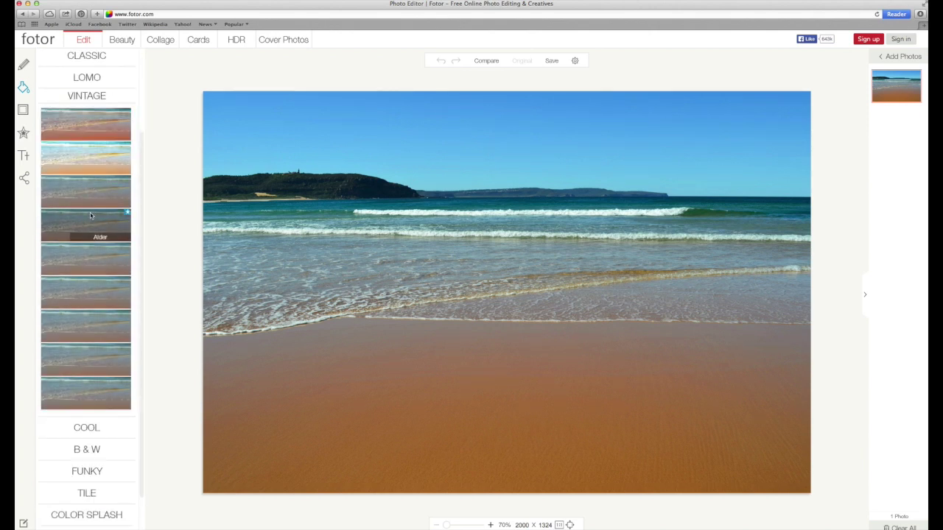
pyautogui.click(86, 391)
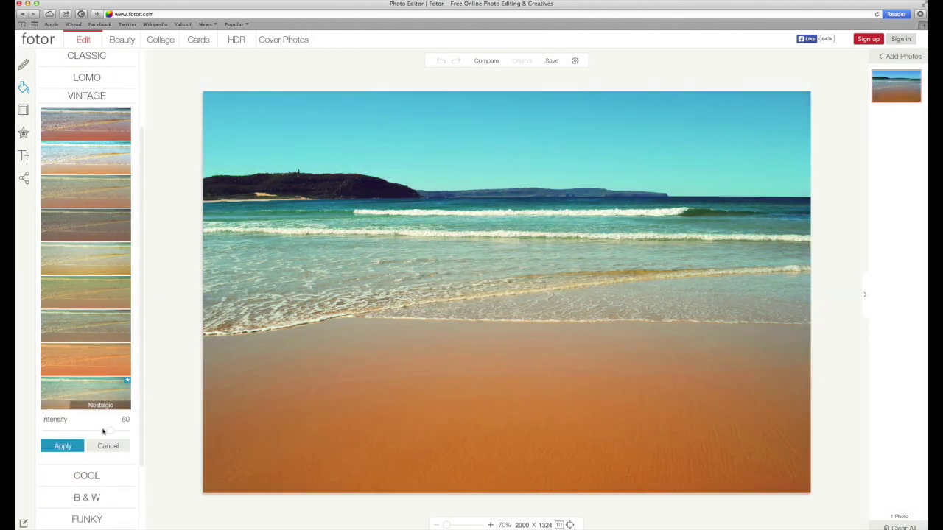
pyautogui.moveTo(110, 432); pyautogui.dragTo(87, 433)
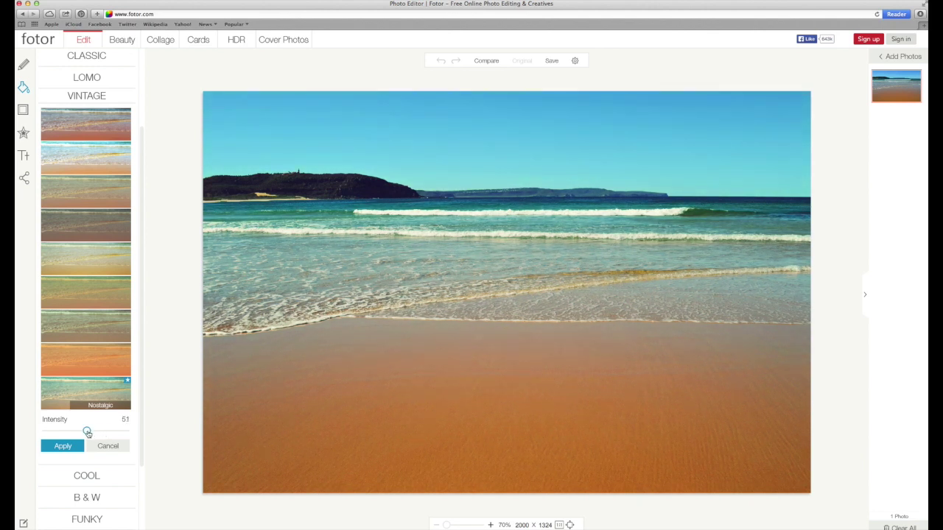
pyautogui.click(63, 445)
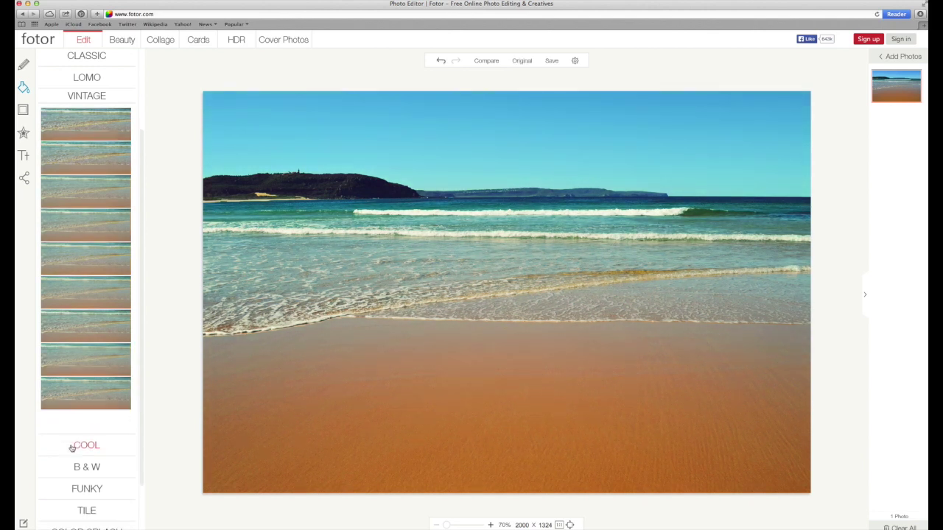
# Apply the Autumn vintage effect to the photo, lowering its intensity from the default.
pyautogui.click(98, 185)
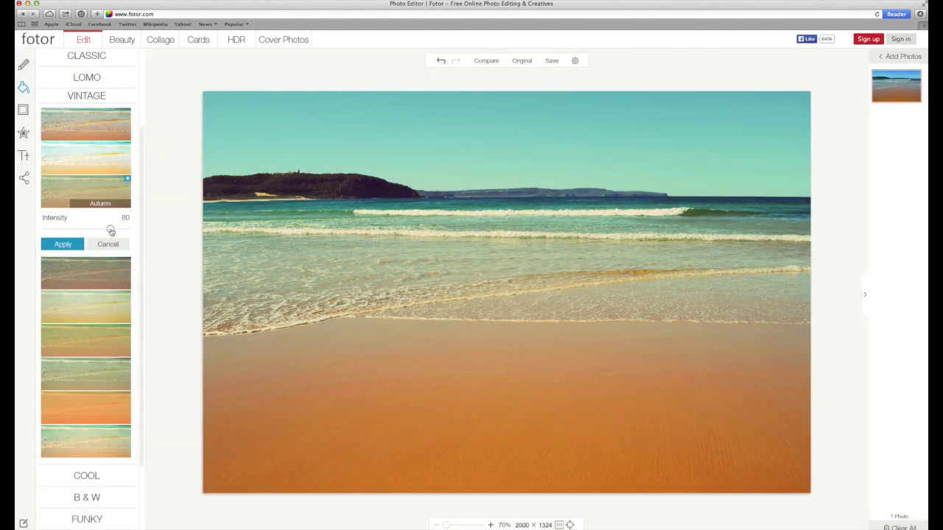
pyautogui.moveTo(111, 232); pyautogui.dragTo(87, 231)
pyautogui.click(67, 244)
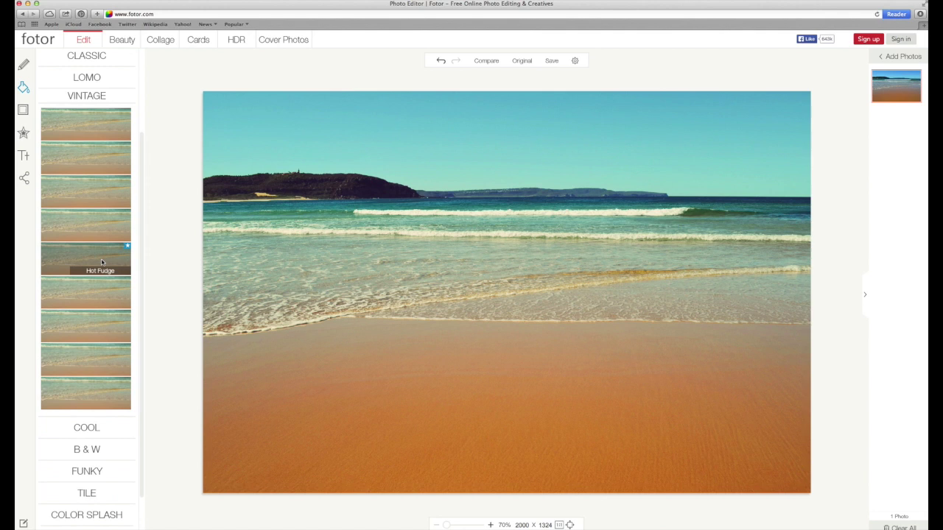
# Add the Alder vintage effect with its intensity slightly reduced and apply it to the photo.
pyautogui.click(91, 219)
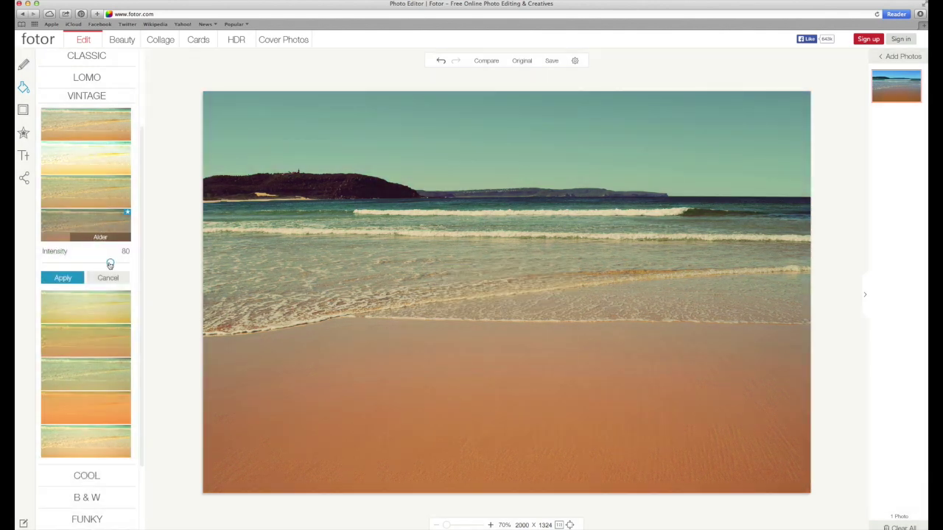
pyautogui.moveTo(110, 263); pyautogui.dragTo(95, 265)
pyautogui.click(63, 278)
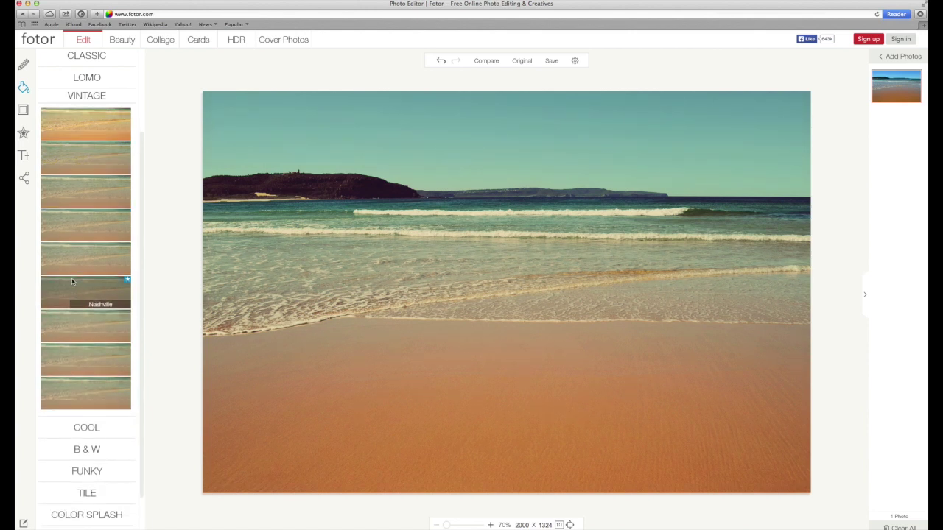
# Add a text box to the photo using the local Papyrus font.
pyautogui.click(23, 158)
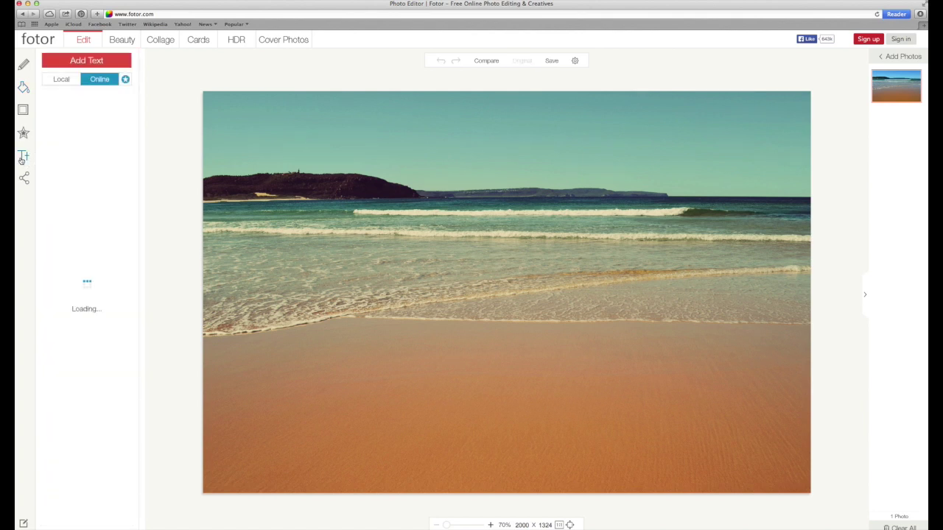
pyautogui.click(77, 81)
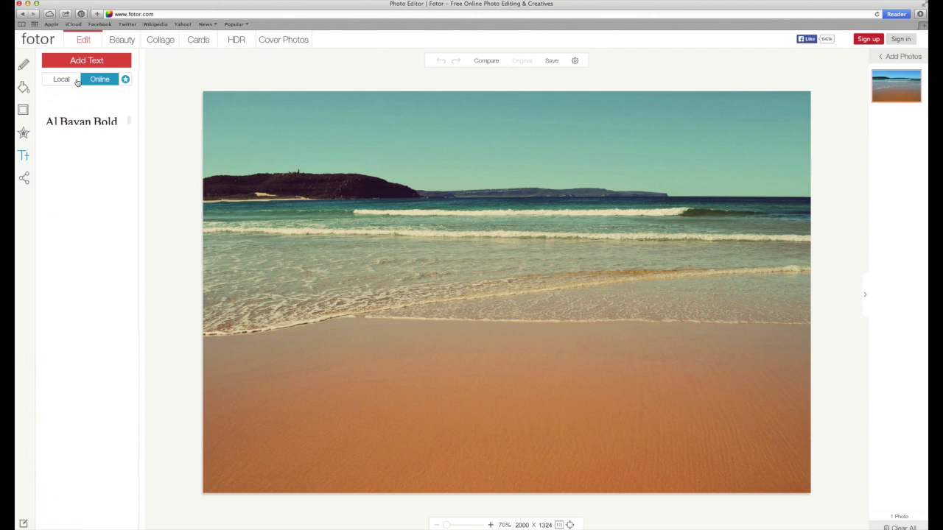
pyautogui.scroll(-10, 61, 324)
pyautogui.scroll(-15, 61, 324)
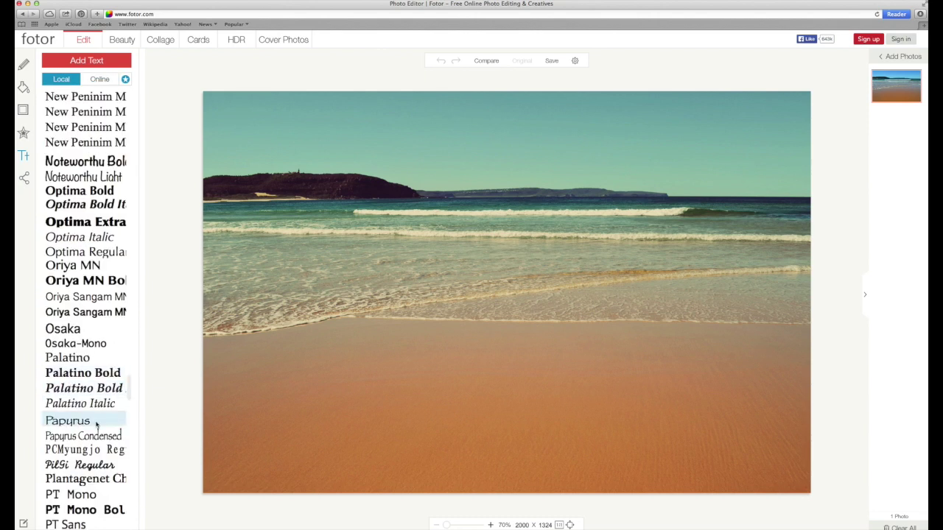
pyautogui.click(96, 424)
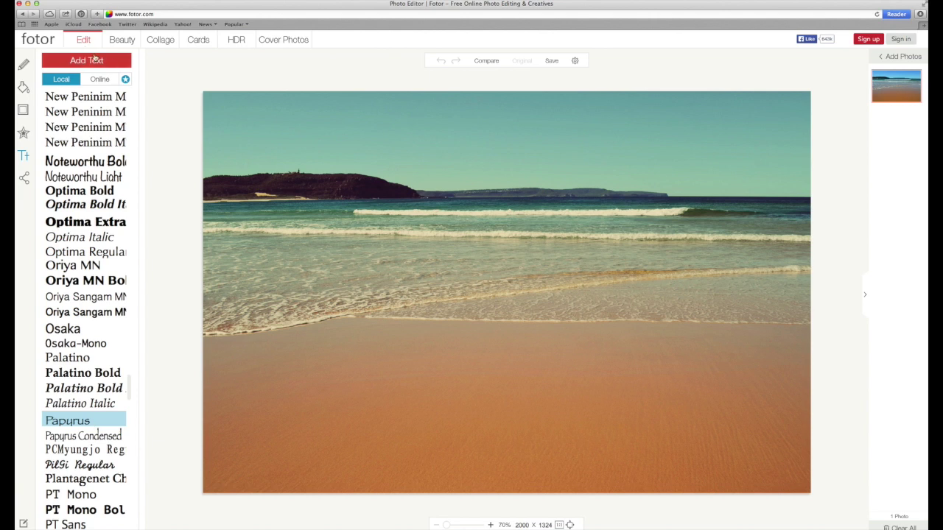
pyautogui.click(110, 62)
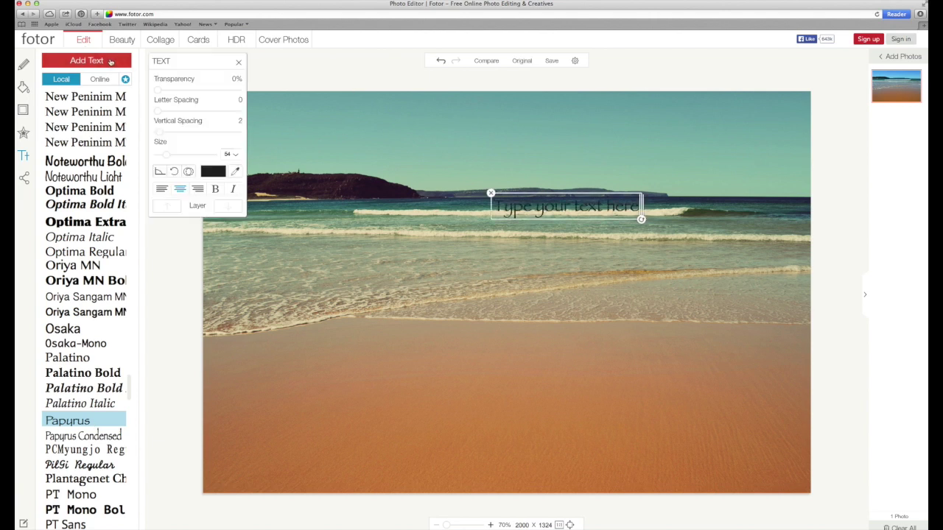
# Replace the placeholder text with "SALT IN THE AIR" and "SAND IN MY HAIR" on two lines.
pyautogui.doubleClick(564, 208)
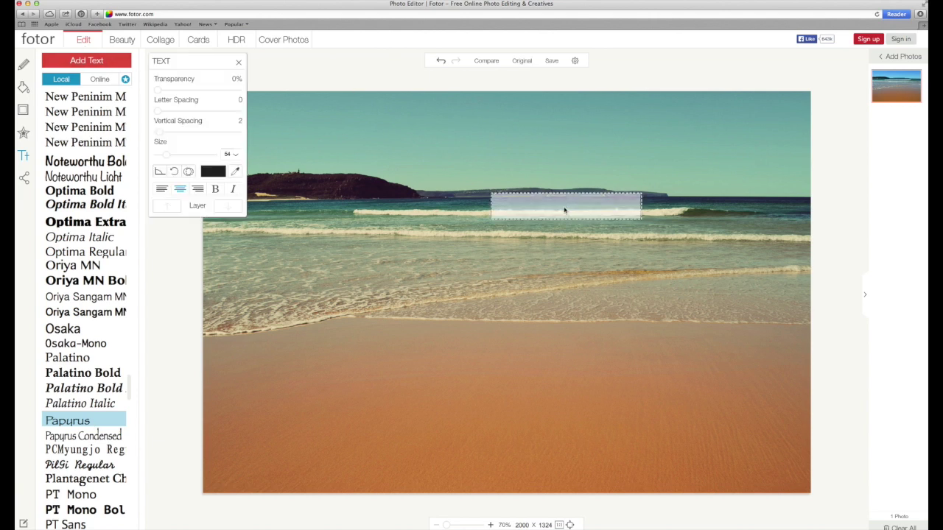
pyautogui.write('SALT IN THE AIR')
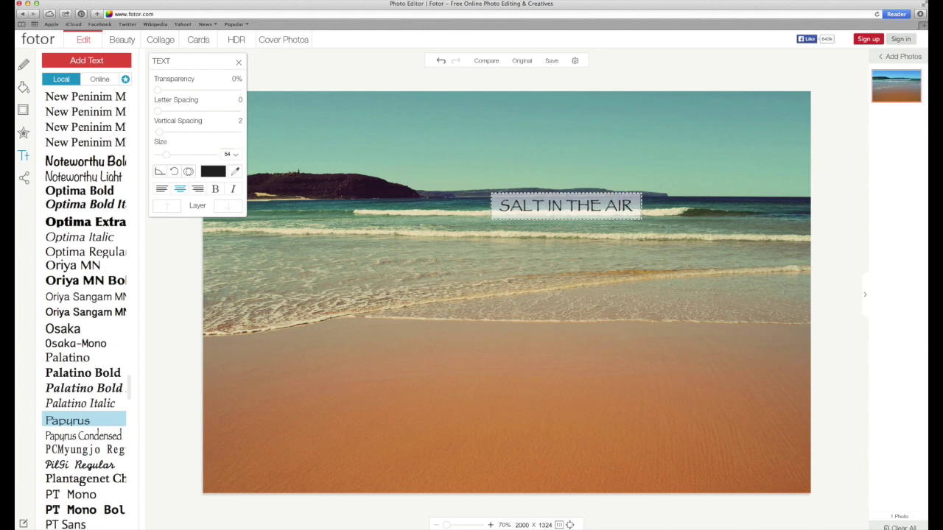
pyautogui.press('Return')
pyautogui.write('SAND IN')
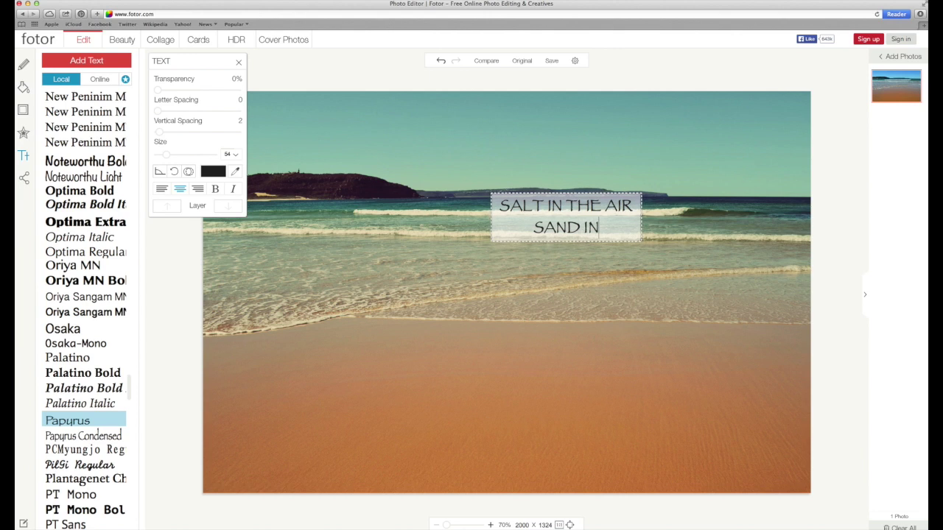
pyautogui.write(' MY HAIR')
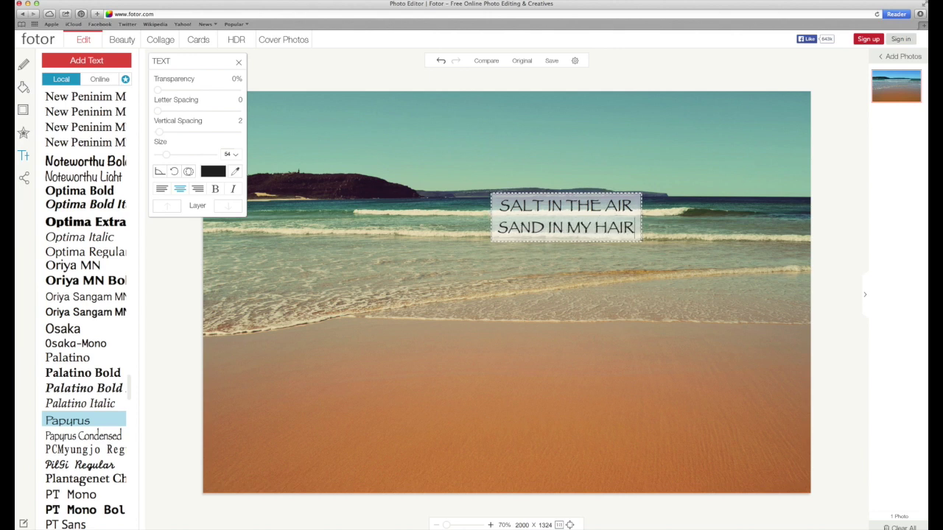
pyautogui.click(511, 146)
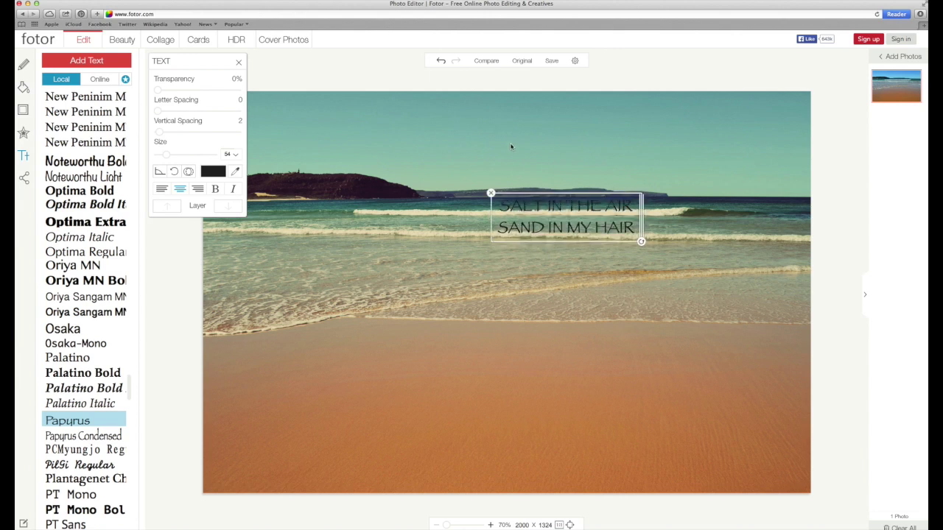
# Widen the text box to nearly the photo's full width, centre it, and set the text size to 224.
pyautogui.moveTo(538, 214); pyautogui.dragTo(436, 240)
pyautogui.moveTo(593, 243); pyautogui.dragTo(741, 245)
pyautogui.moveTo(516, 256); pyautogui.dragTo(549, 262)
pyautogui.moveTo(774, 252); pyautogui.dragTo(799, 251)
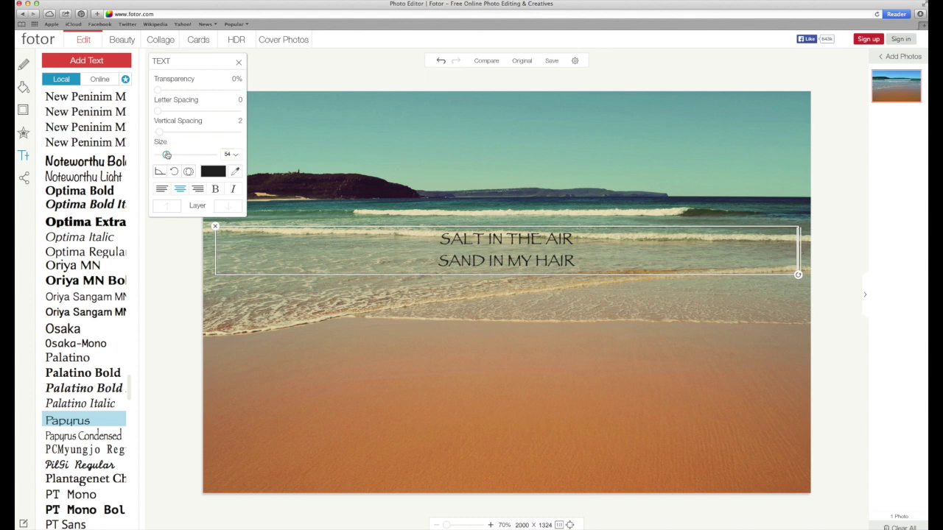
pyautogui.moveTo(167, 154); pyautogui.dragTo(199, 156)
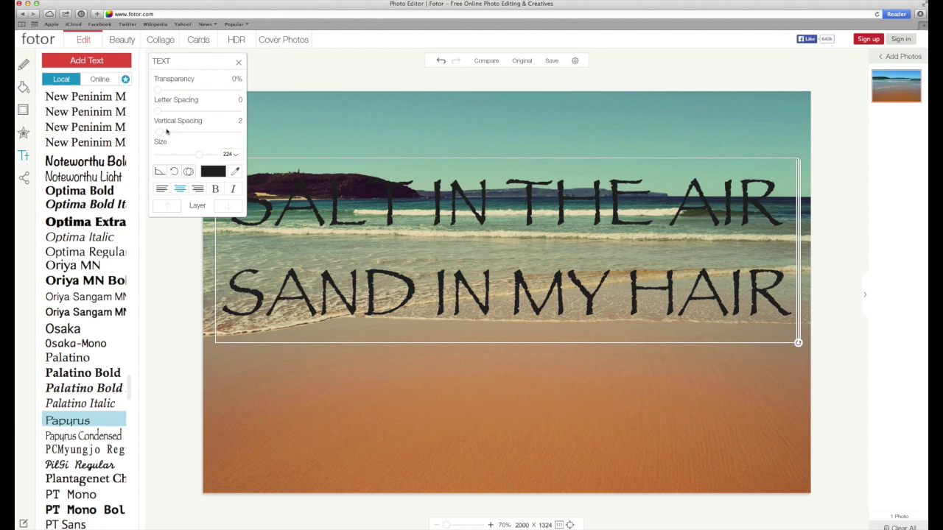
# Insert a blank line between "SALT IN THE AIR" and "SAND IN MY HAIR".
pyautogui.doubleClick(778, 201)
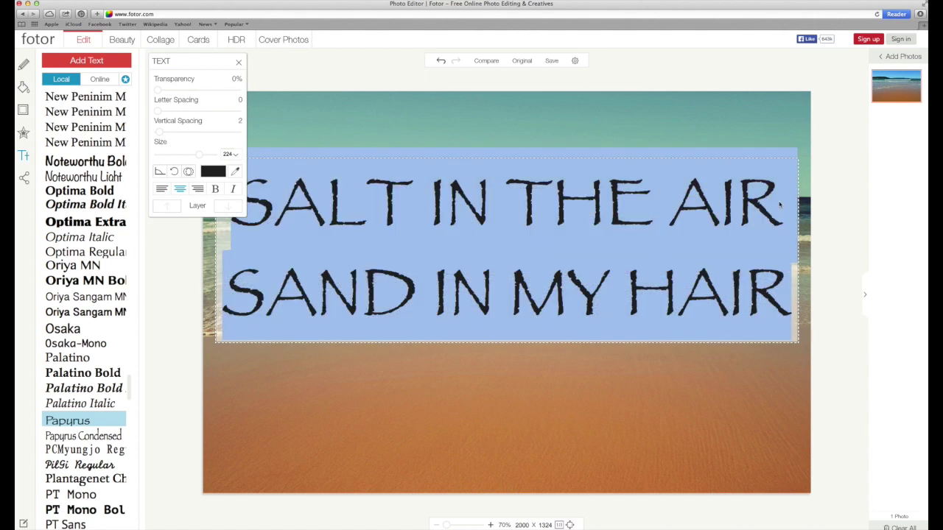
pyautogui.click(782, 202)
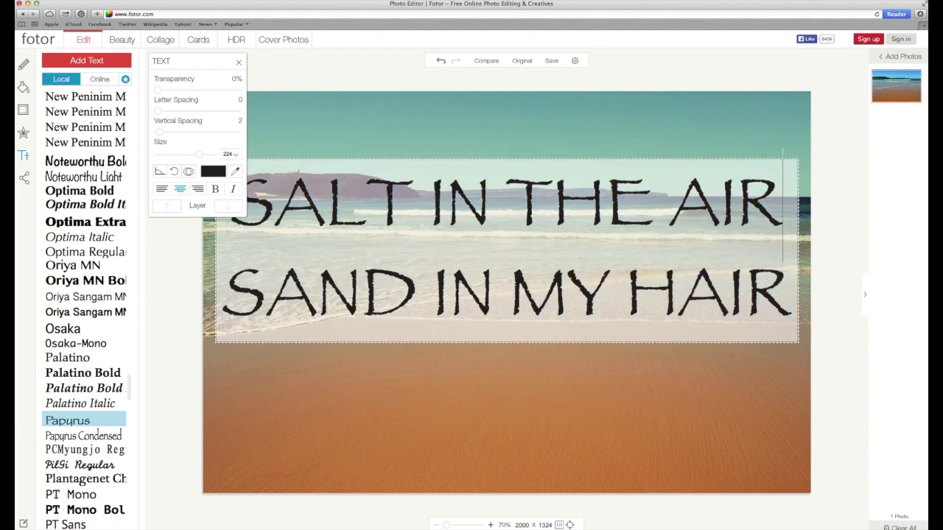
pyautogui.press('Return')
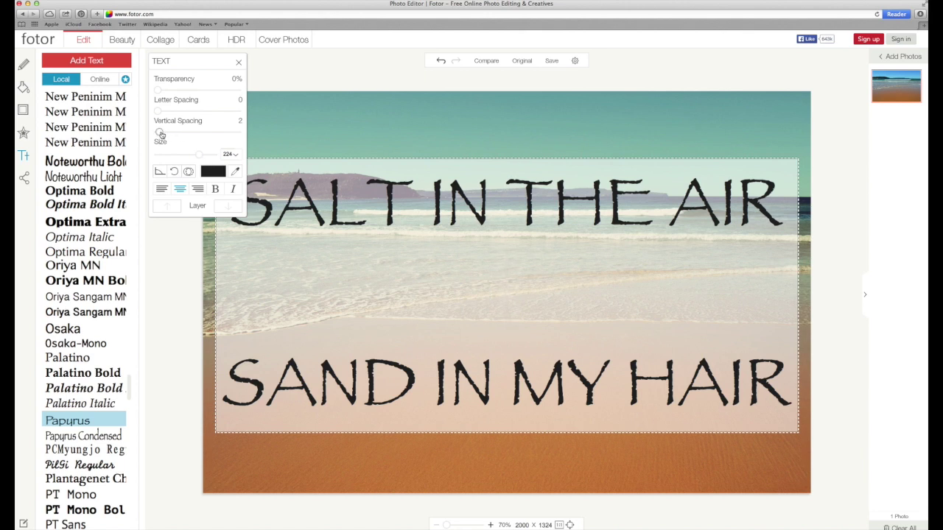
# Set the text's vertical spacing to 64 and move the text up so its first line sits in the sky.
pyautogui.moveTo(161, 135); pyautogui.dragTo(191, 136)
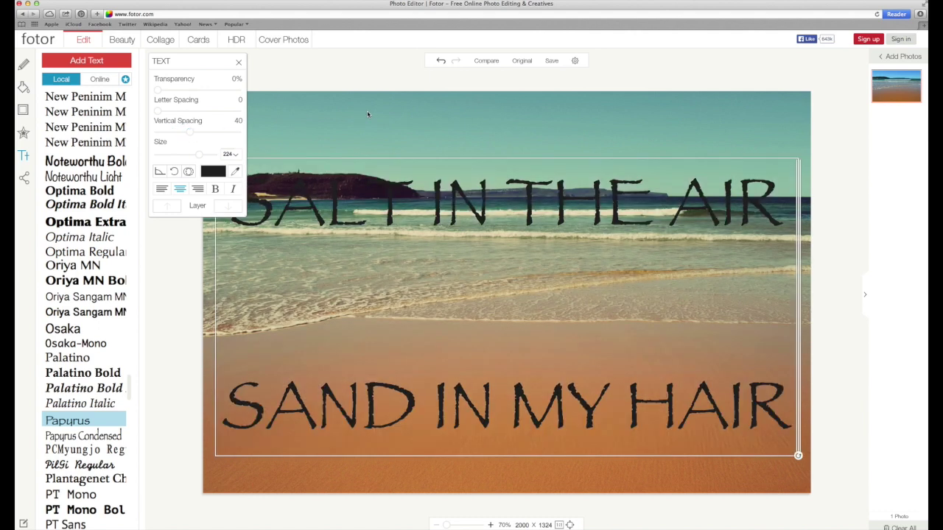
pyautogui.moveTo(500, 263); pyautogui.dragTo(499, 213)
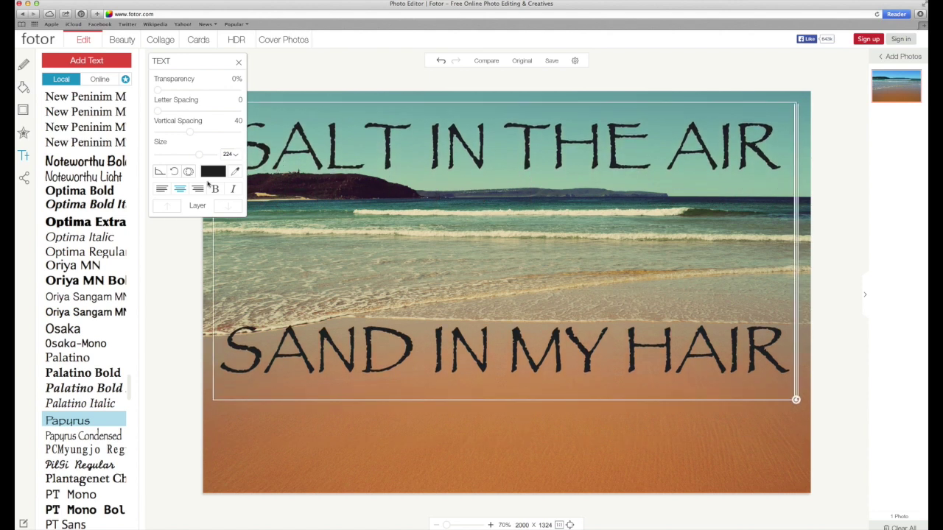
pyautogui.moveTo(191, 134); pyautogui.dragTo(210, 134)
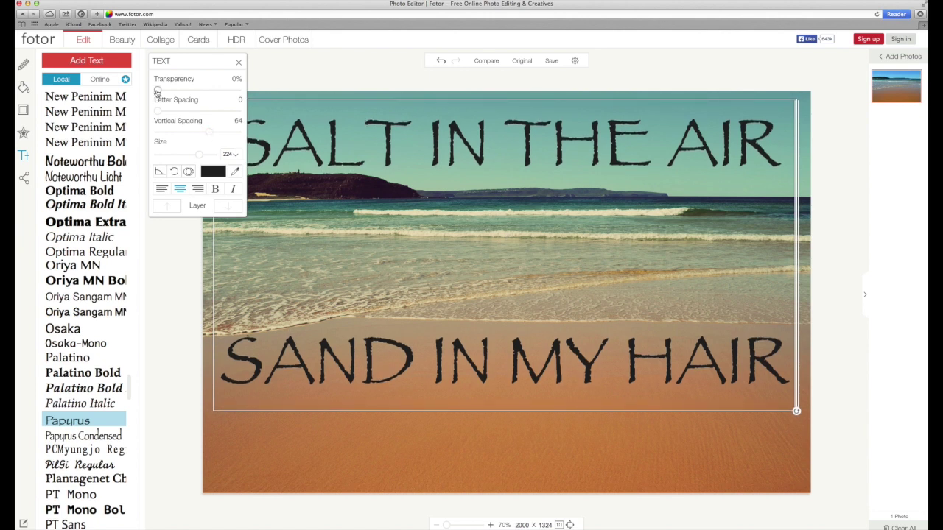
# Make the two-line quote roughly half transparent and apply the text to the photo.
pyautogui.moveTo(158, 91); pyautogui.dragTo(203, 97)
pyautogui.press('Escape')
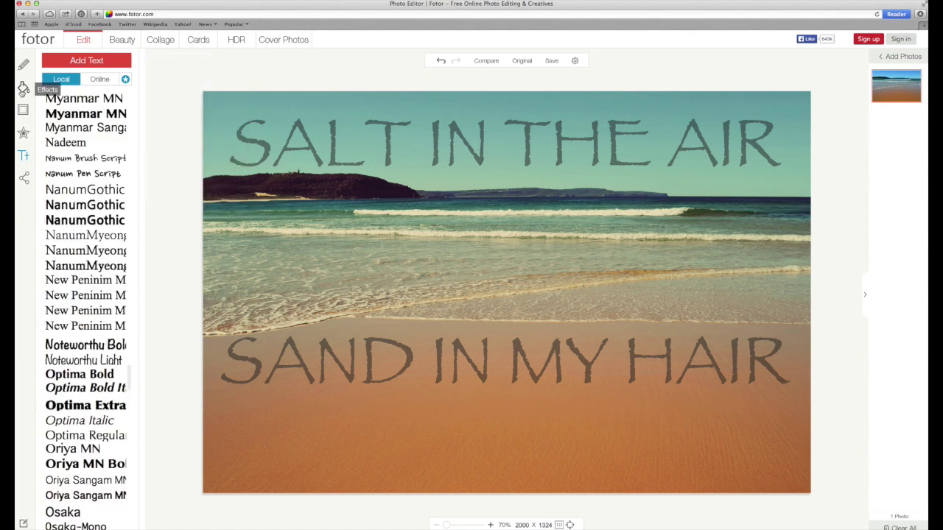
pyautogui.click(22, 88)
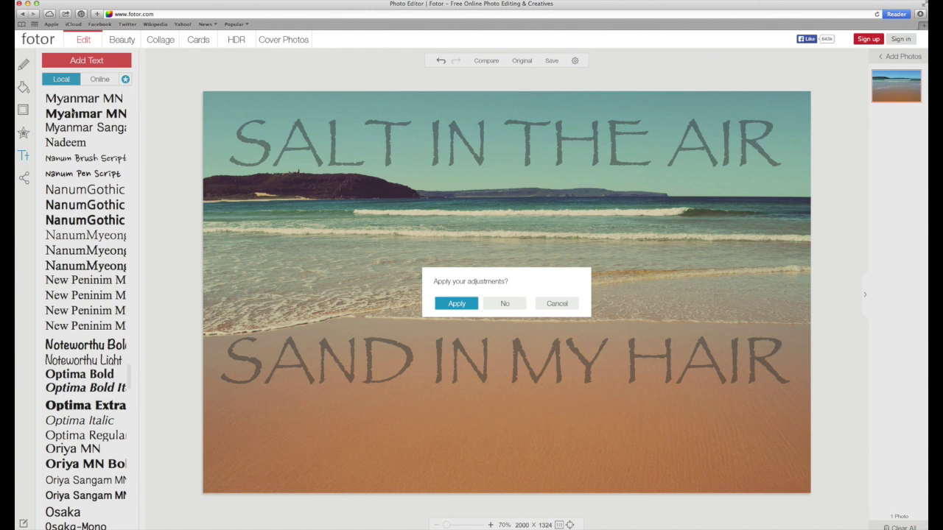
pyautogui.click(455, 303)
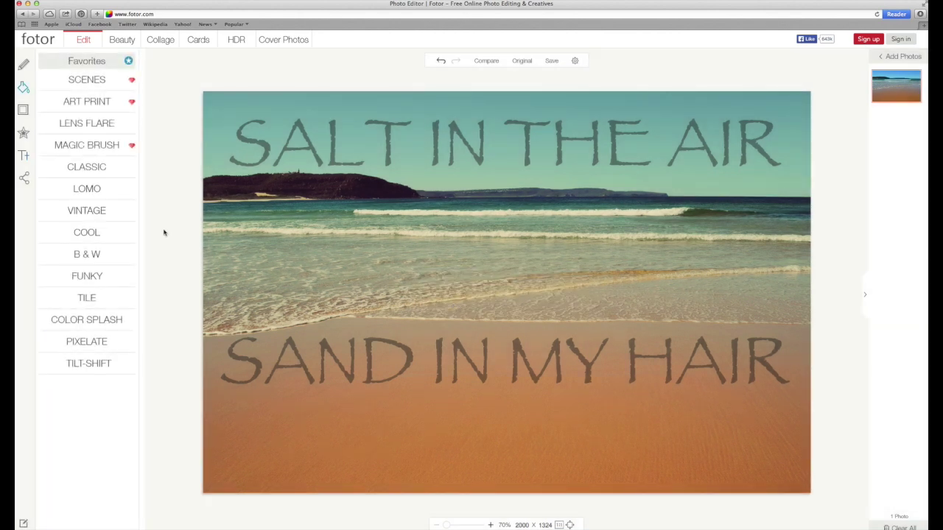
# Apply the Sun Kissed lens flare to the photo with size 35 and intensity 50.
pyautogui.click(95, 130)
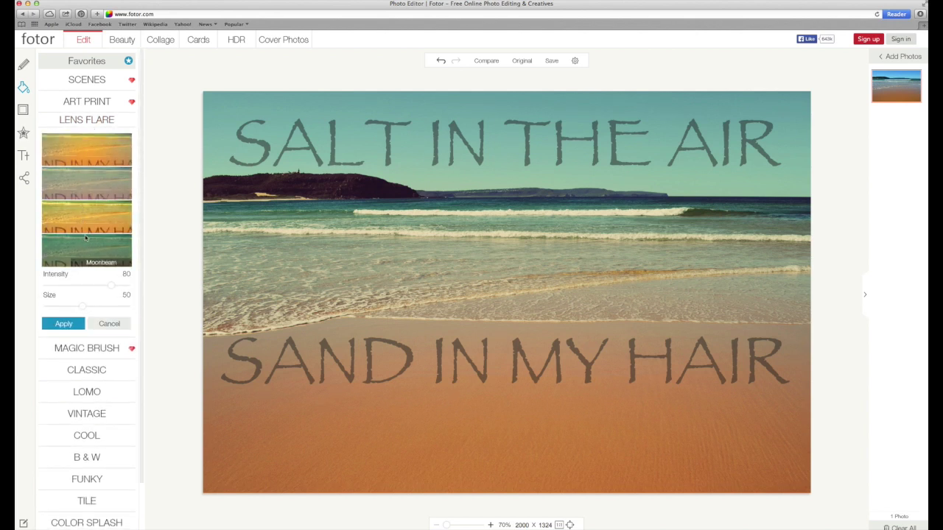
pyautogui.click(76, 154)
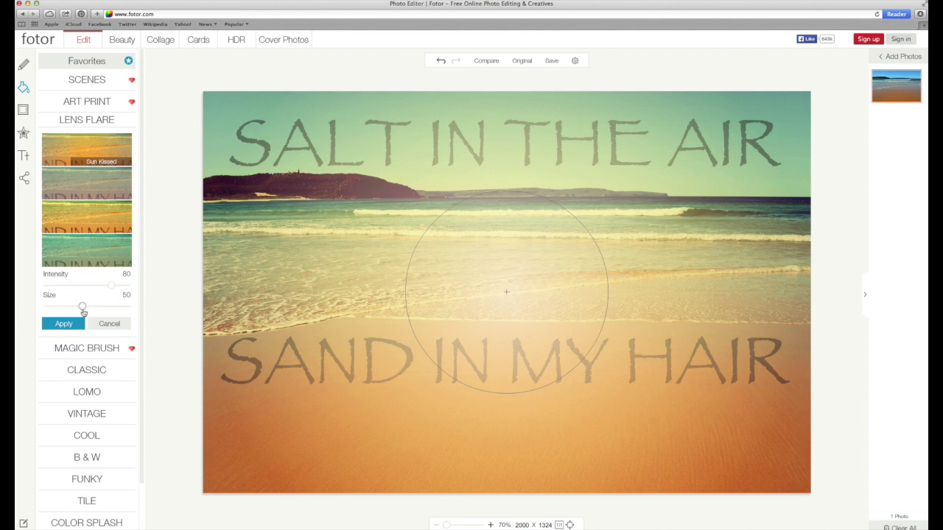
pyautogui.moveTo(83, 310); pyautogui.dragTo(70, 306)
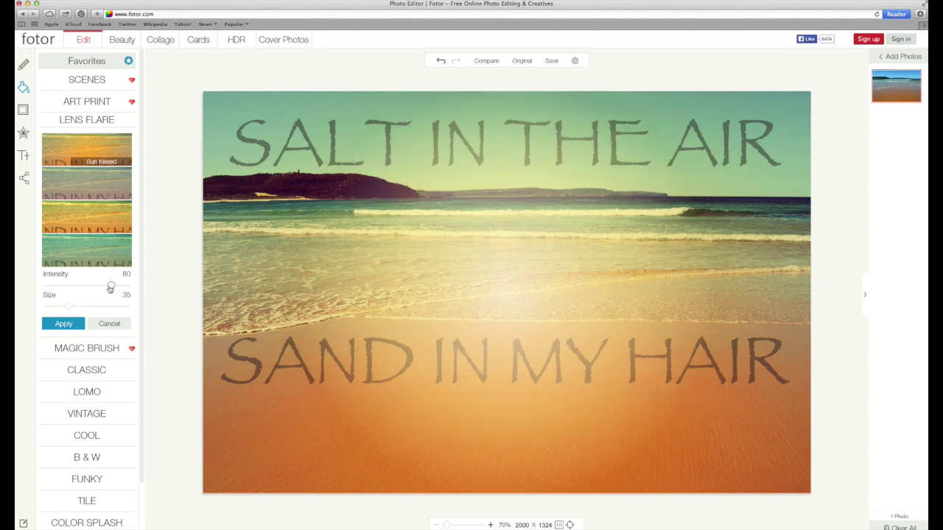
pyautogui.moveTo(110, 288); pyautogui.dragTo(86, 288)
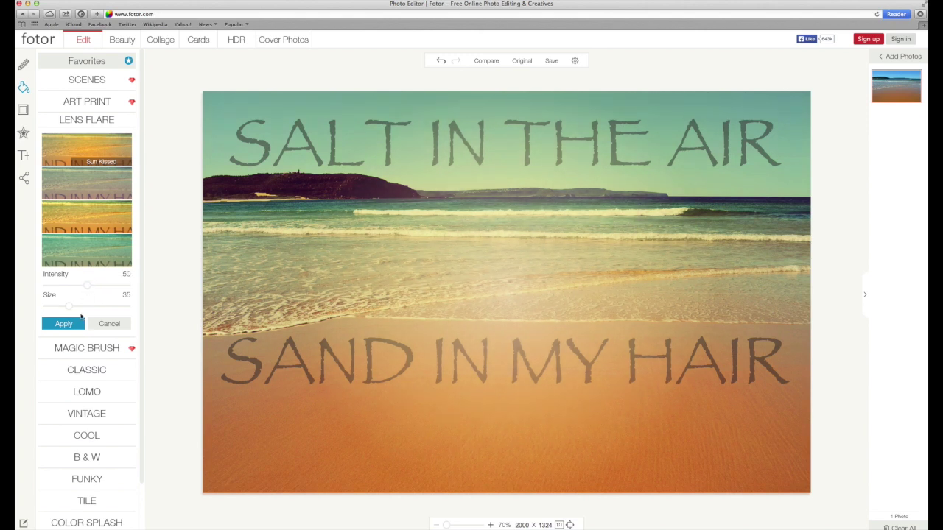
pyautogui.click(76, 325)
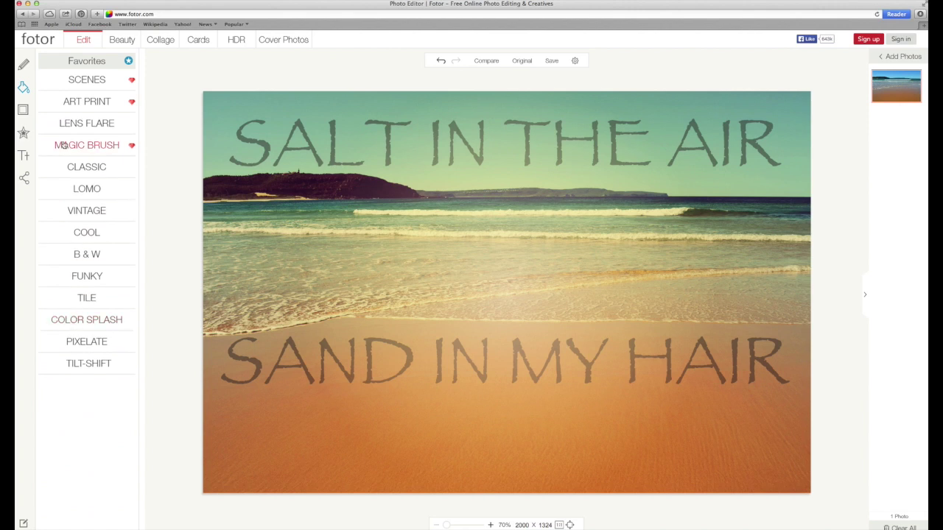
# Flip the whole photo horizontally so the quote is mirrored, and apply the flip.
pyautogui.click(23, 64)
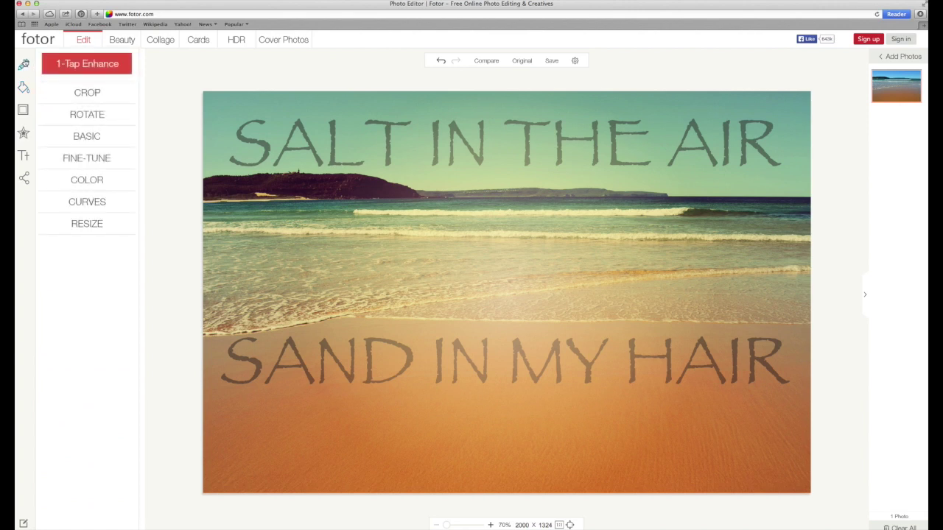
pyautogui.click(104, 117)
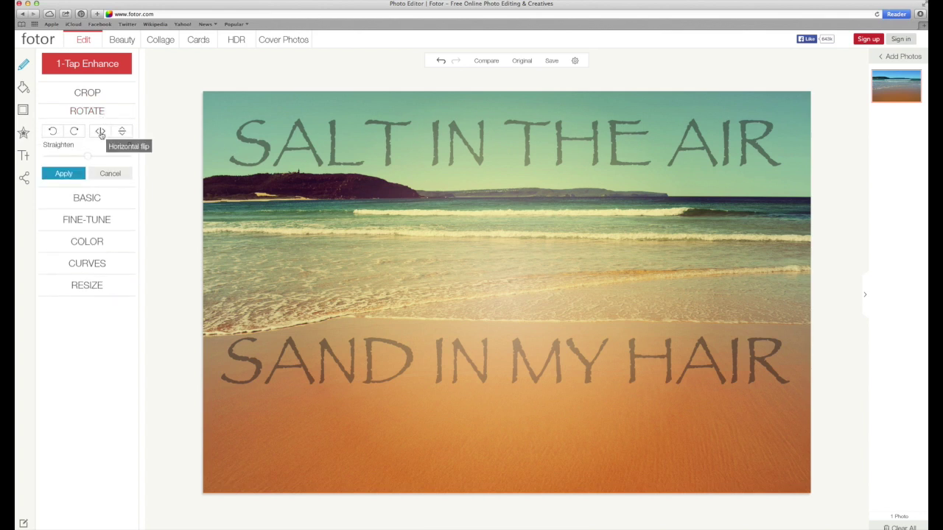
pyautogui.click(101, 132)
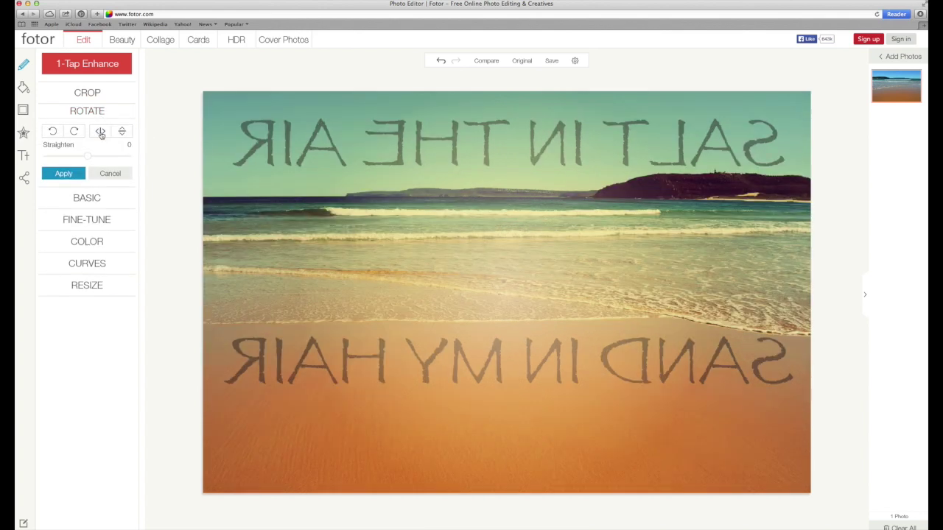
pyautogui.click(75, 173)
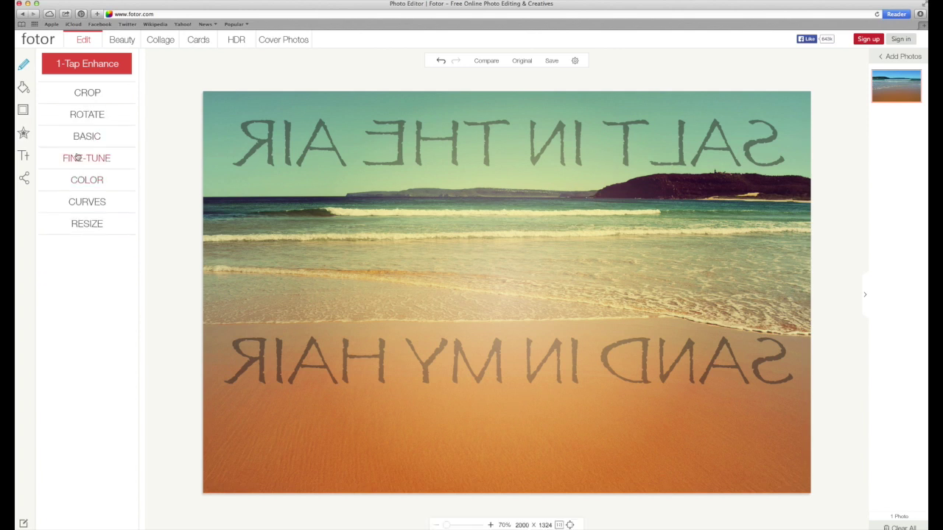
# Export the image at Highest quality with the file name VINTAGE_TEE, saving it as vintage_tee.png in the Pictures folder.
pyautogui.click(551, 61)
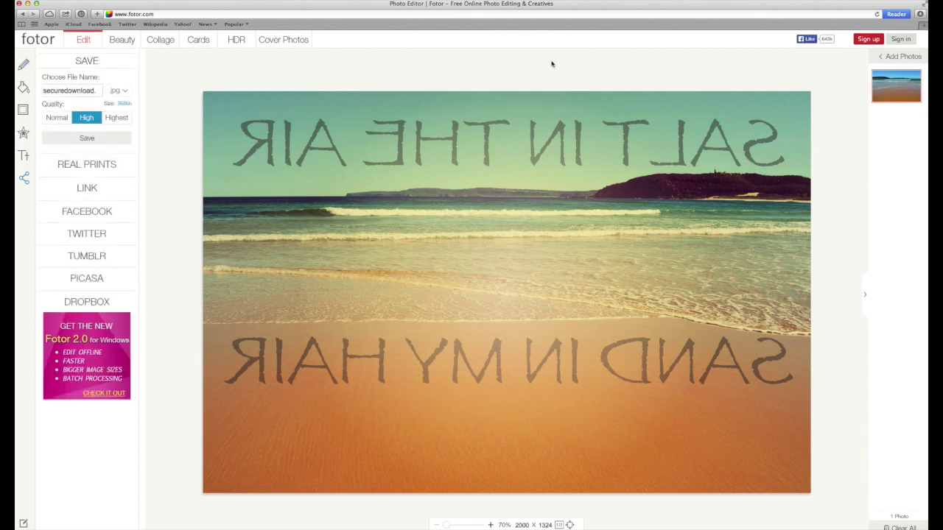
pyautogui.click(116, 119)
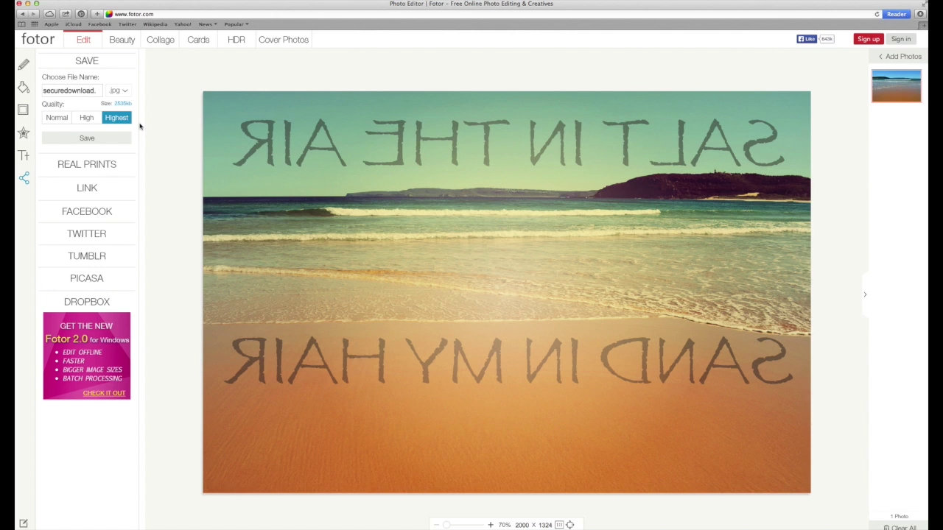
pyautogui.click(101, 138)
pyautogui.write('v')
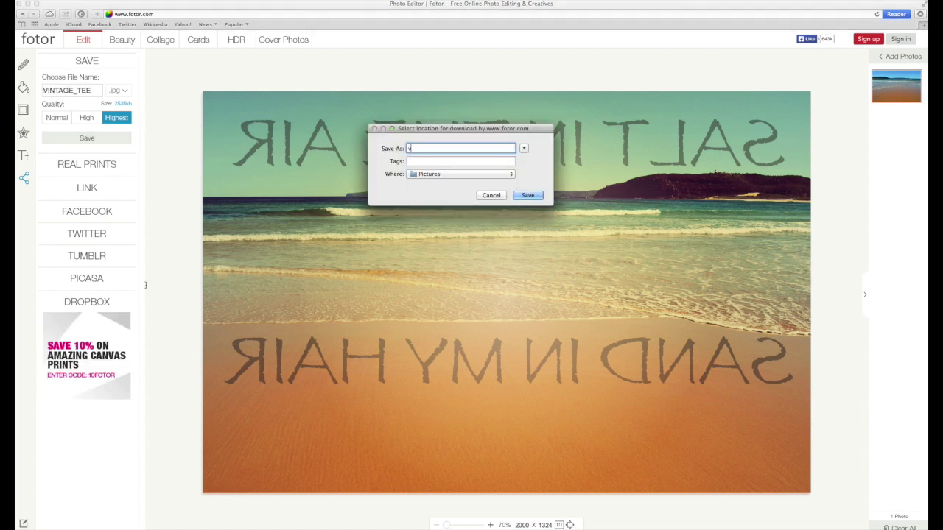
pyautogui.write('intage_tee.p')
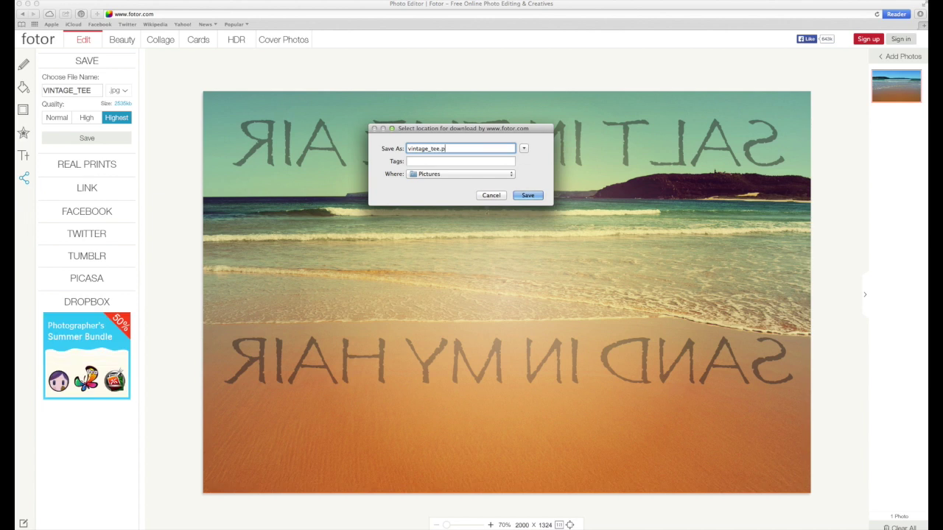
pyautogui.write('ng')
pyautogui.click(539, 196)
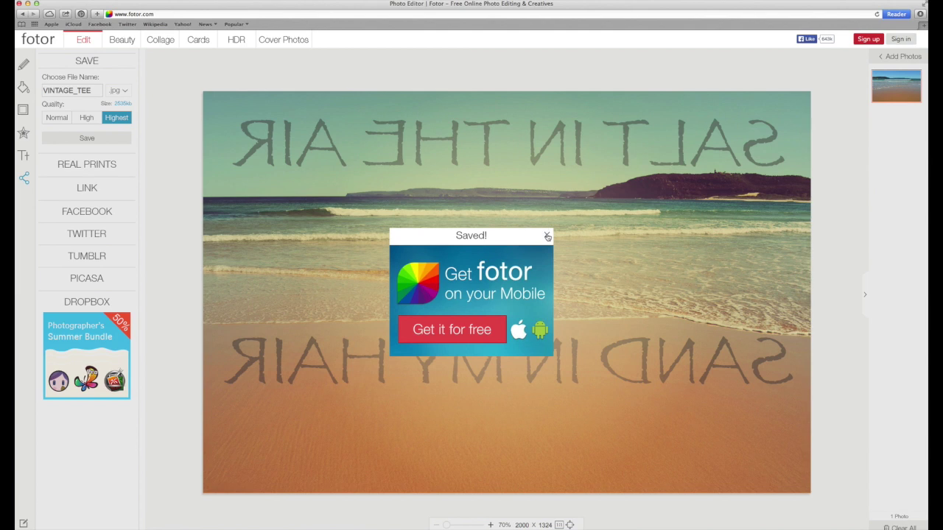
pyautogui.click(547, 236)
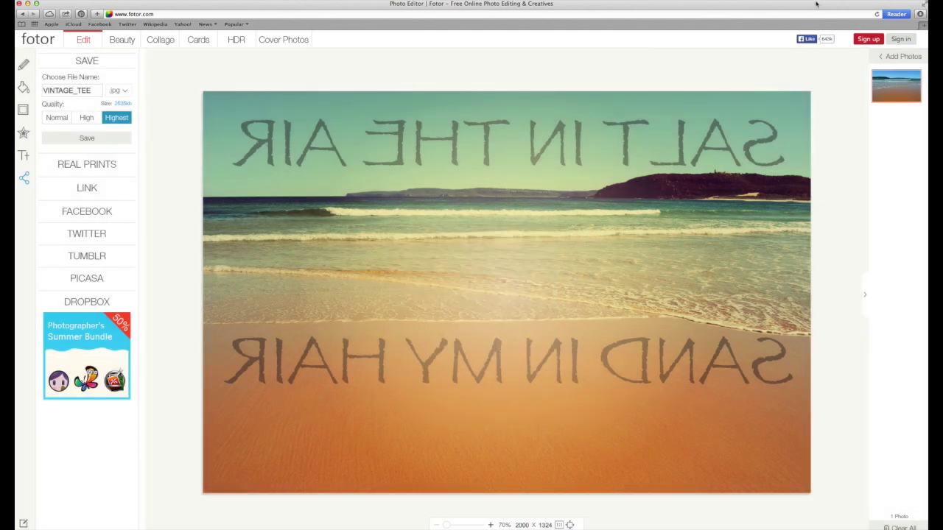